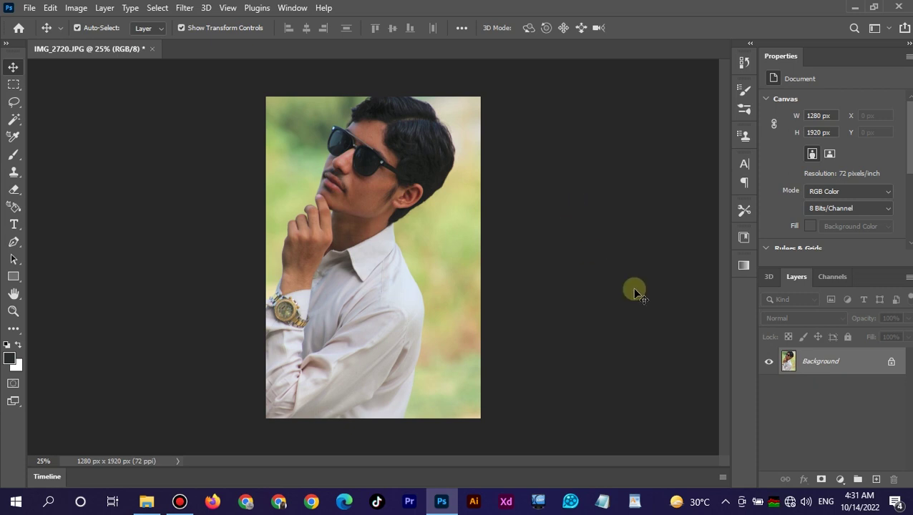
Duplicate the portrait's Background layer into a new Background copy layer.
drag(830, 362, 879, 476)
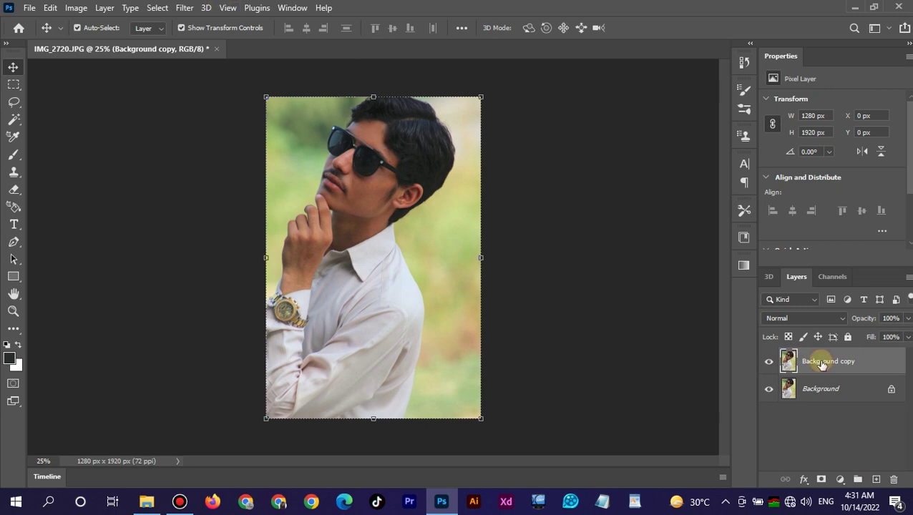
click(185, 9)
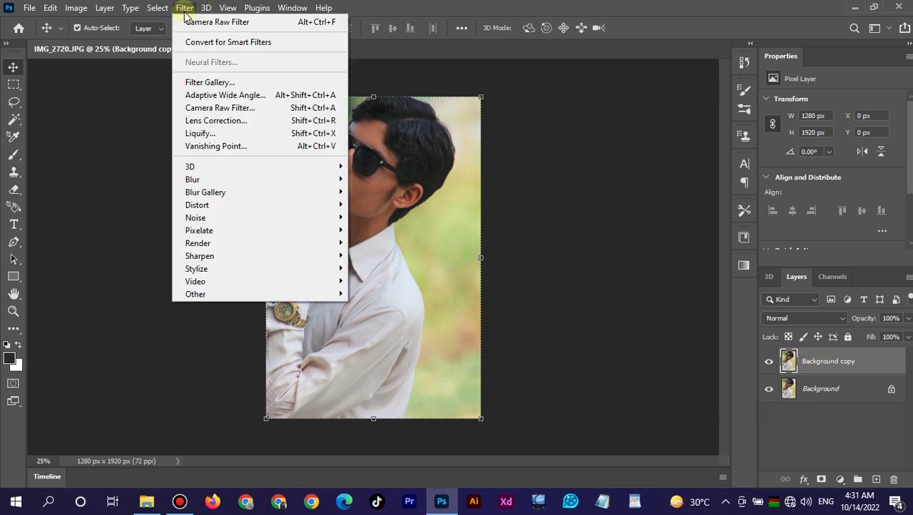
In Camera Raw, set Temperature -13, Exposure +0.30, Highlights -100, Shadows +52, Blacks -13.
click(219, 102)
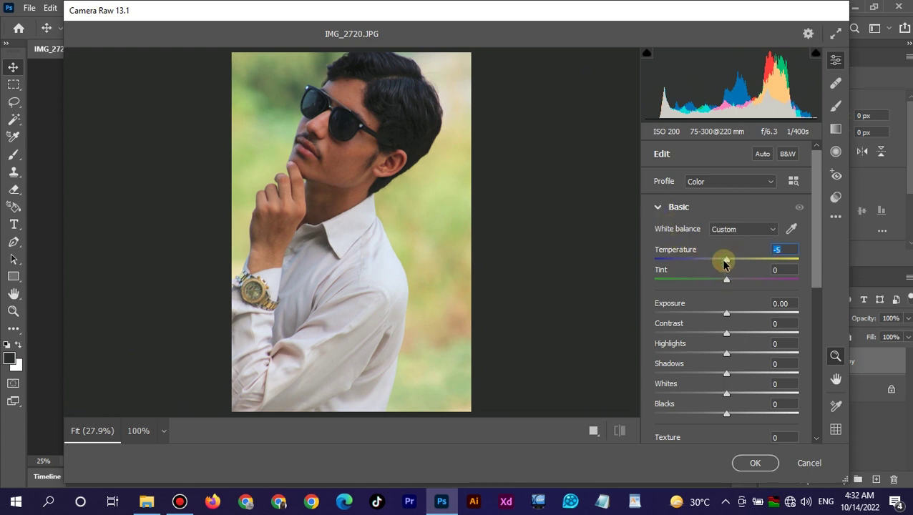
drag(726, 262, 717, 265)
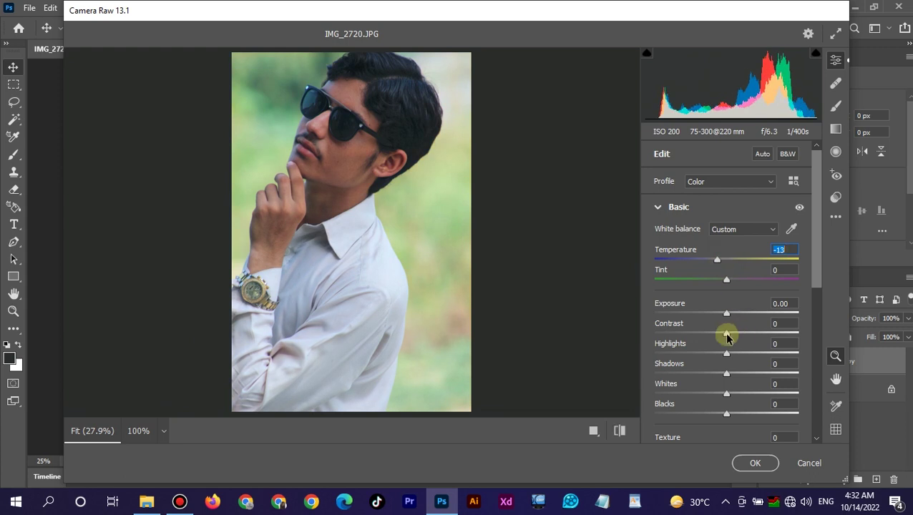
drag(727, 319, 731, 316)
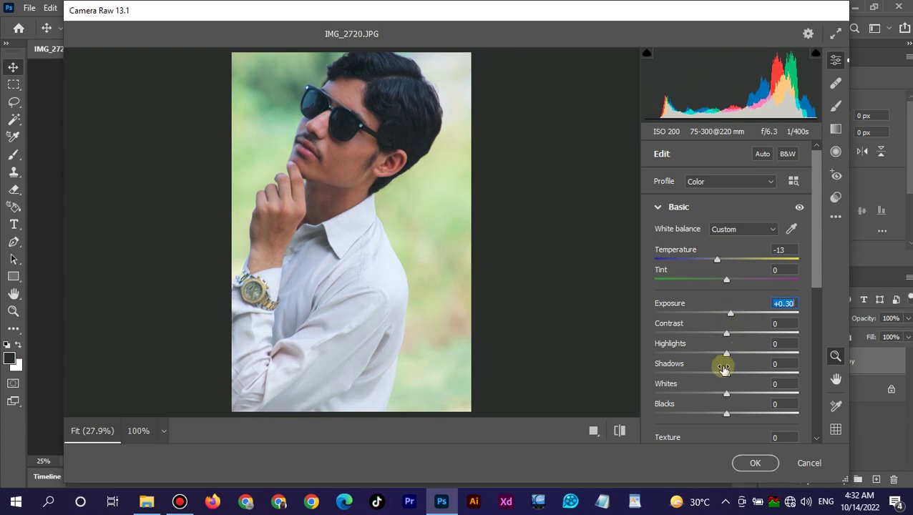
drag(726, 354, 630, 358)
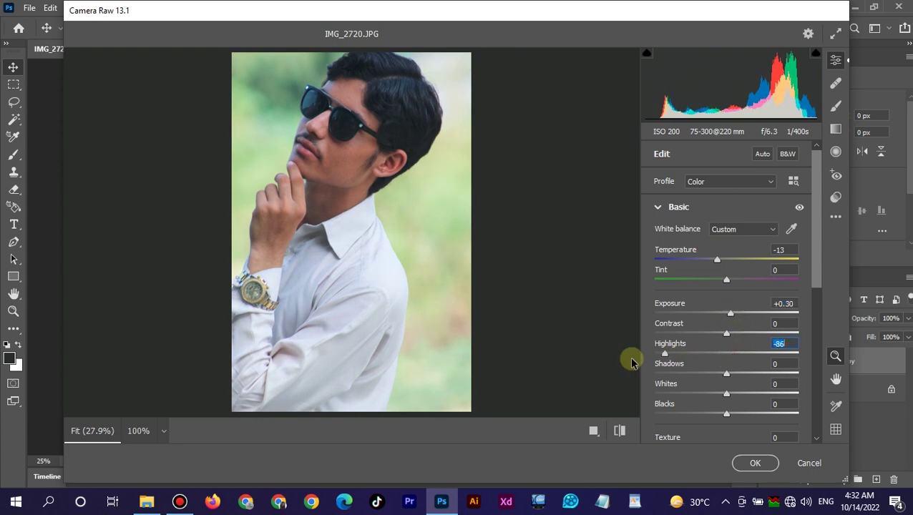
drag(726, 374, 763, 379)
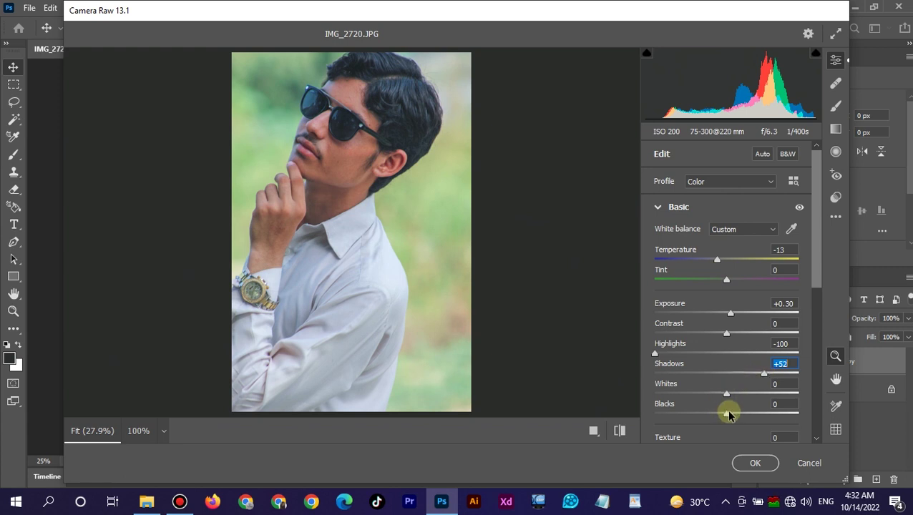
drag(727, 417, 719, 417)
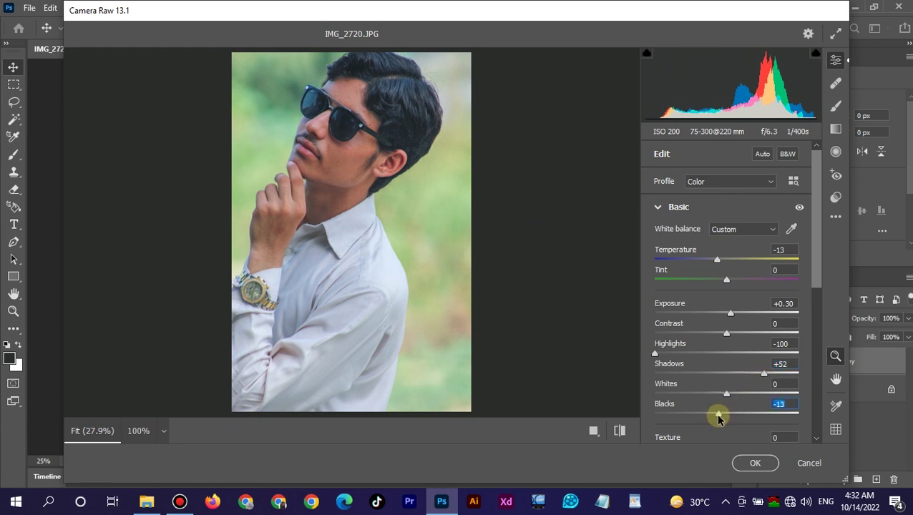
scroll(728, 391, down, 1)
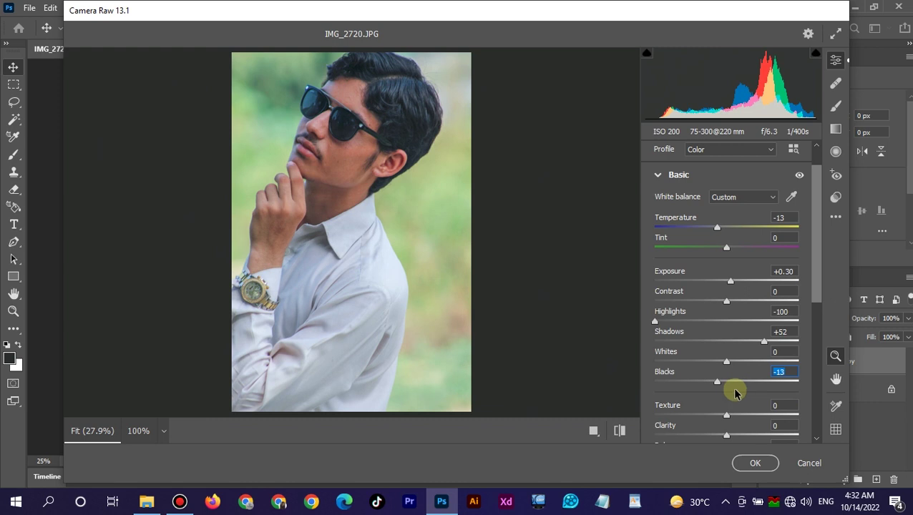
Raise Vibrance to +73 and lift the tone curve's Darks to +39.
scroll(737, 389, down, 1)
scroll(738, 389, down, 3)
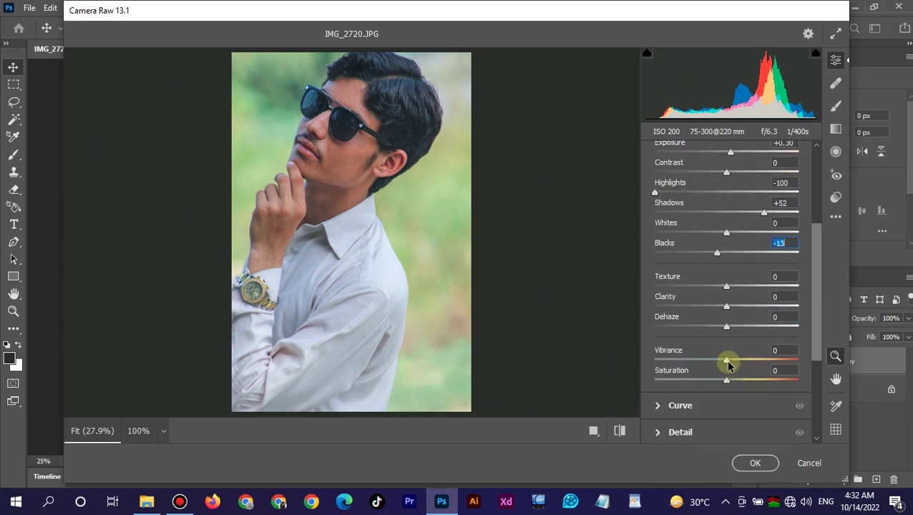
drag(726, 363, 779, 366)
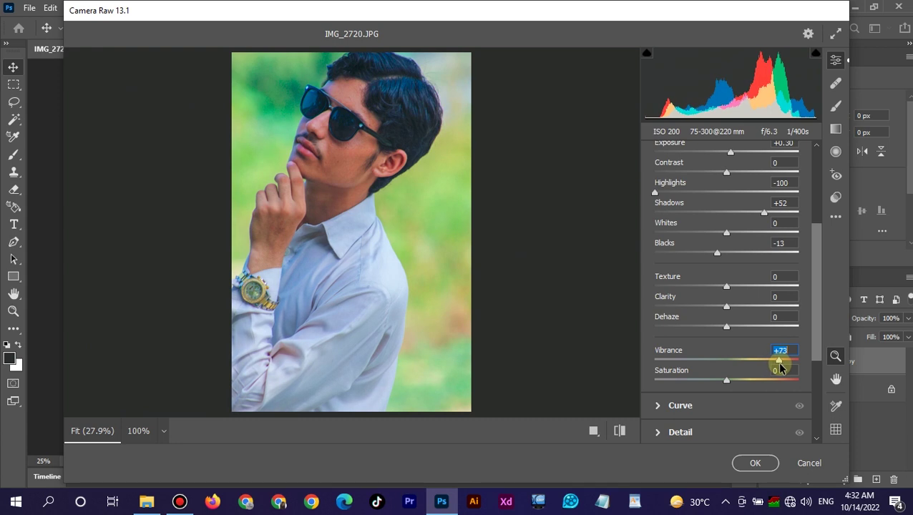
click(660, 406)
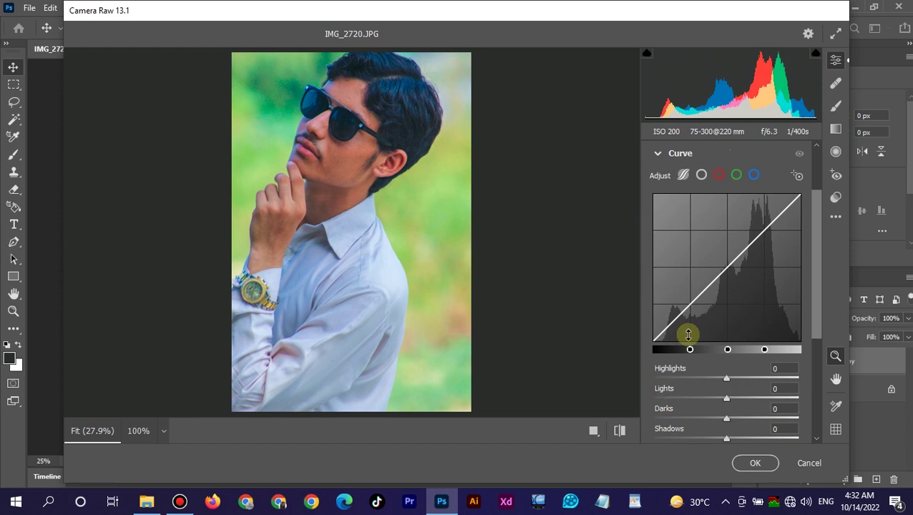
drag(691, 306, 653, 284)
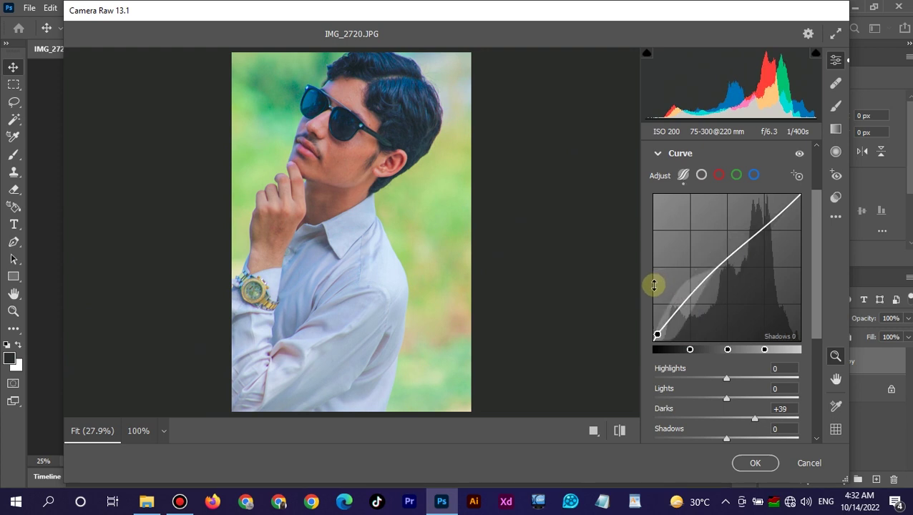
click(657, 154)
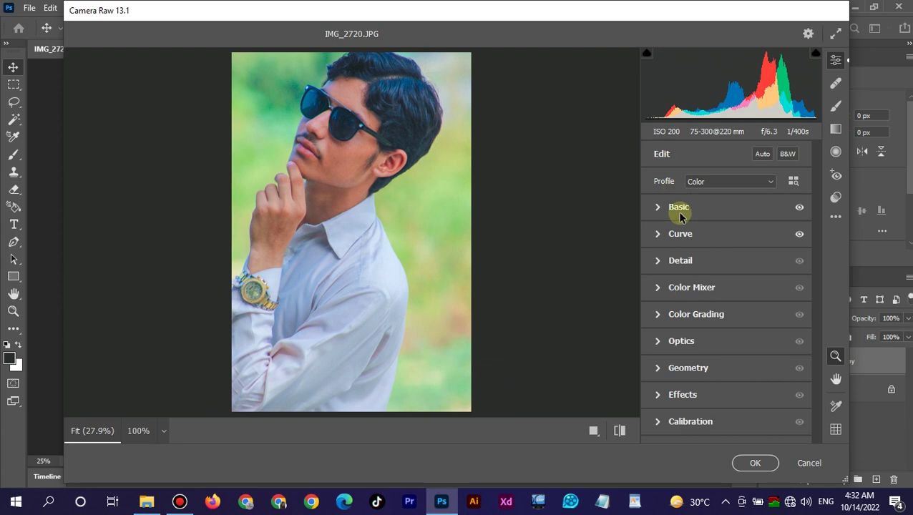
Set Color Mixer hues: Oranges 0, Yellows, Greens, Aquas -100, Blues -45, Purples -36.
click(670, 287)
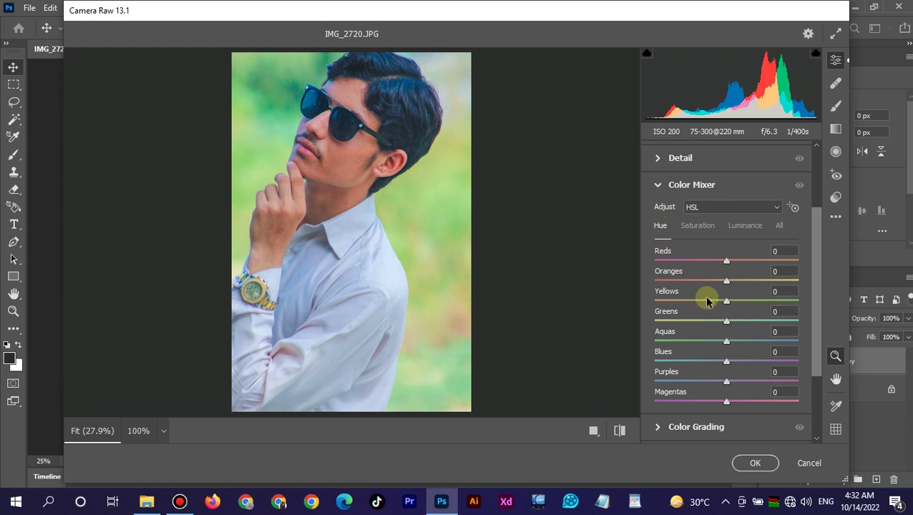
drag(727, 284, 642, 282)
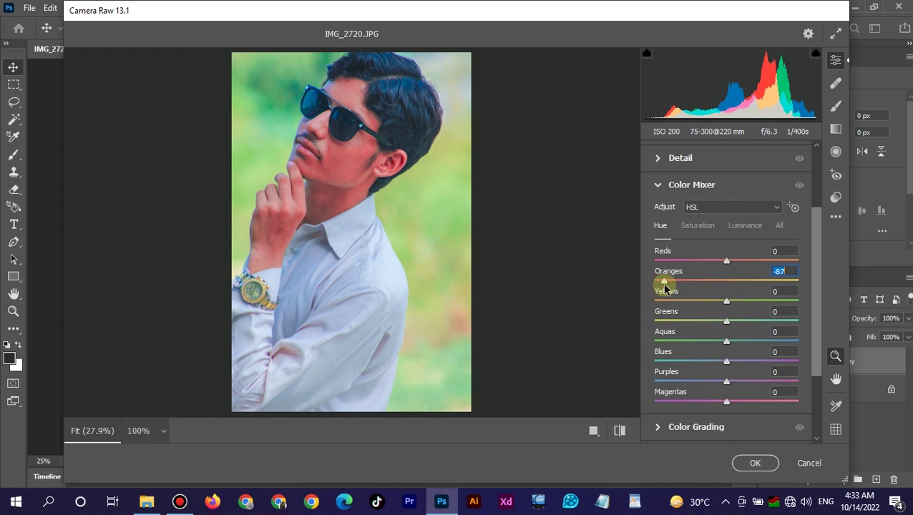
drag(664, 285, 642, 283)
text(0)
click(725, 303)
drag(682, 299, 644, 299)
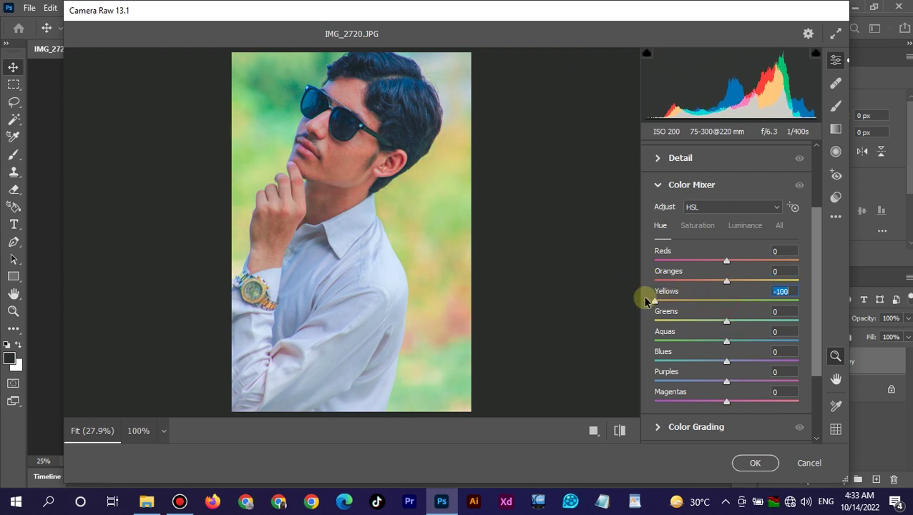
drag(726, 322, 639, 327)
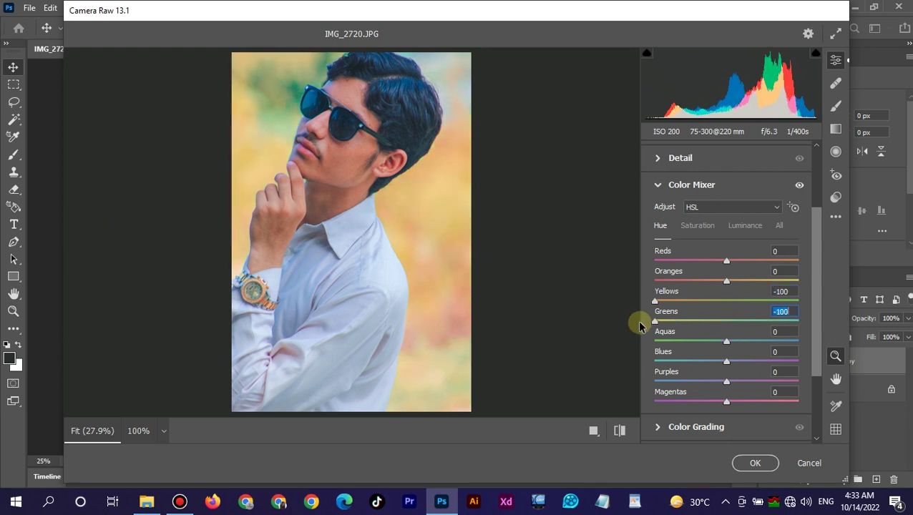
drag(728, 344, 669, 342)
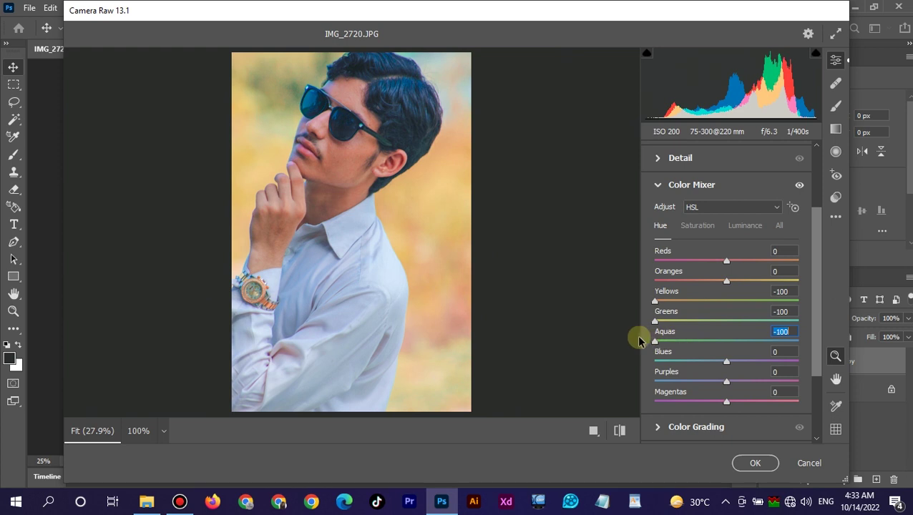
click(727, 362)
drag(727, 363, 695, 365)
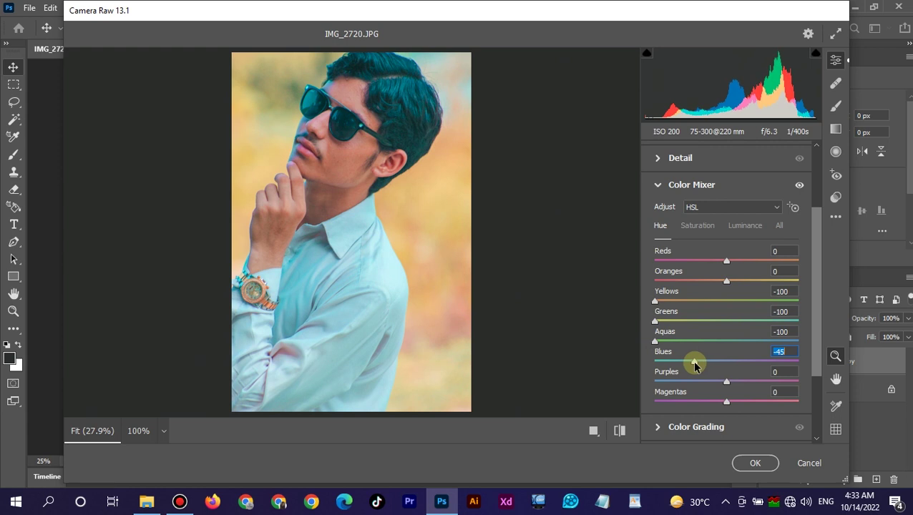
drag(727, 385, 699, 384)
Apply the Camera Raw grade and toggle the Background copy off and on to compare.
click(758, 464)
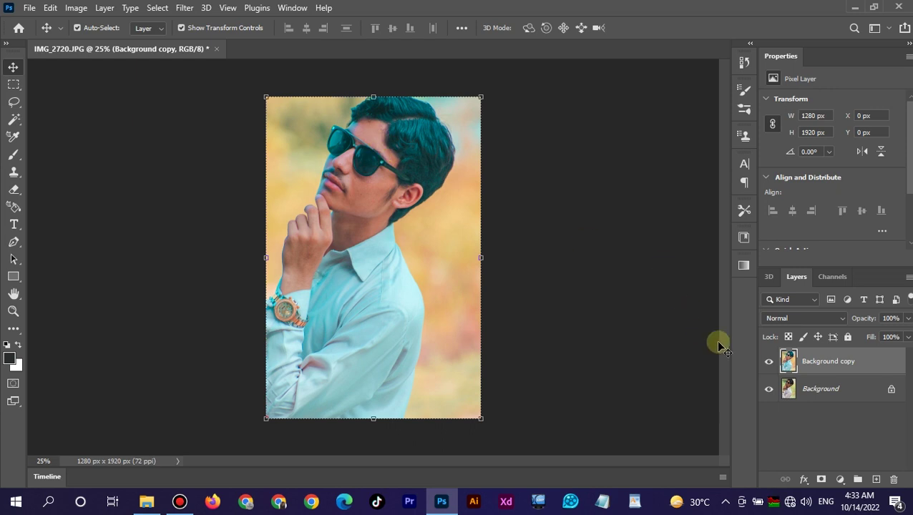
click(770, 364)
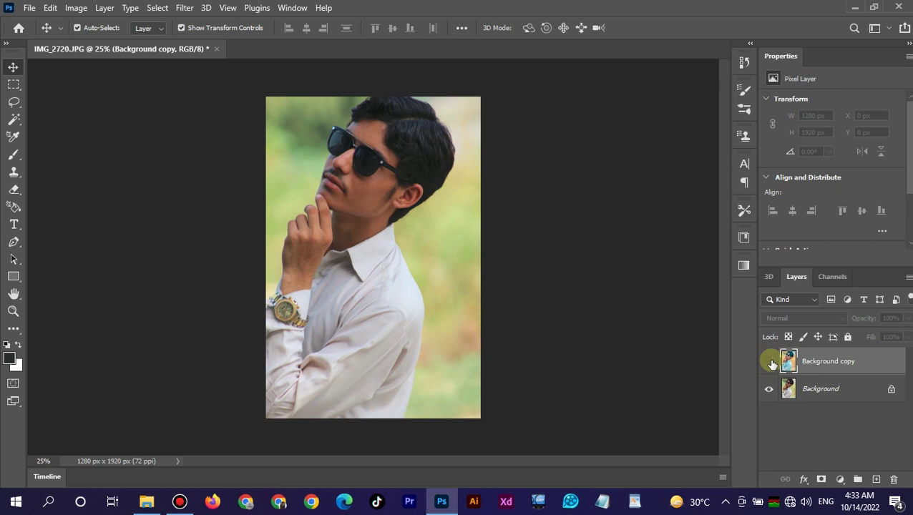
click(769, 362)
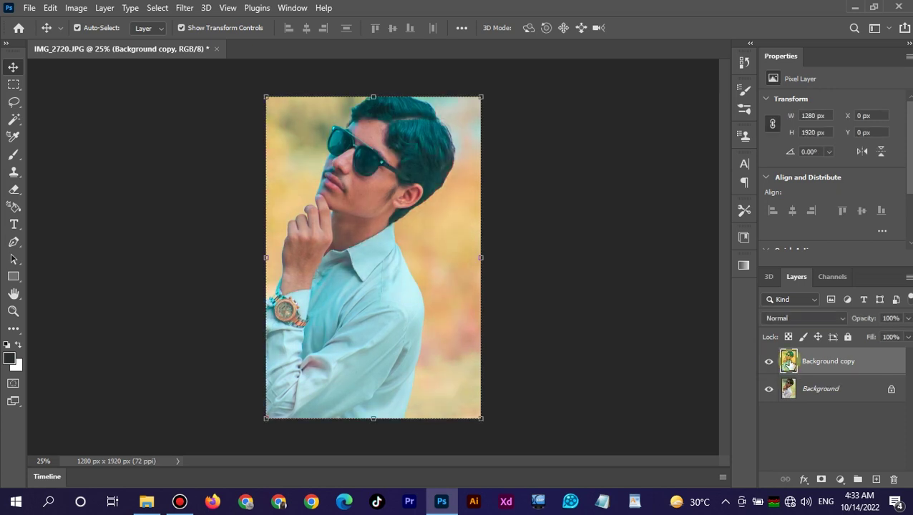
Reopen Camera Raw and raise saturation: Oranges +22, Yellows +72, Greens +93, Aquas +100, Blues +68.
click(185, 8)
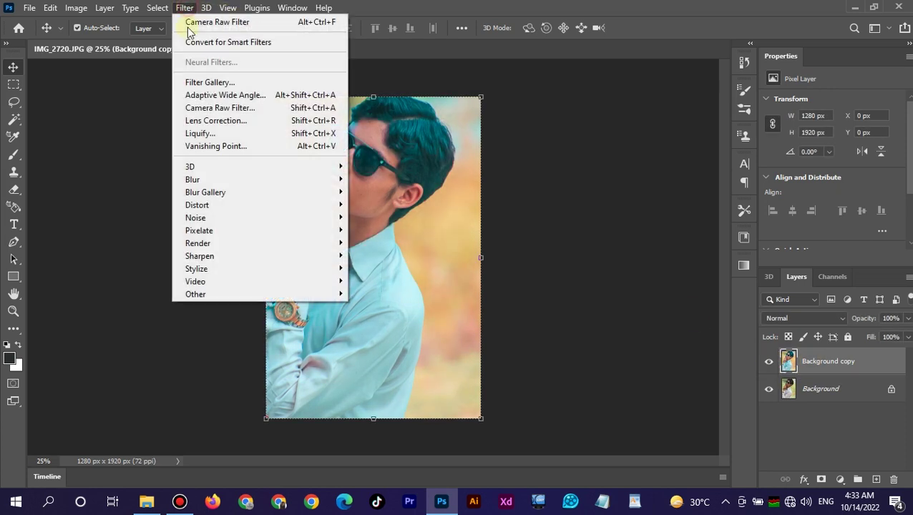
click(207, 107)
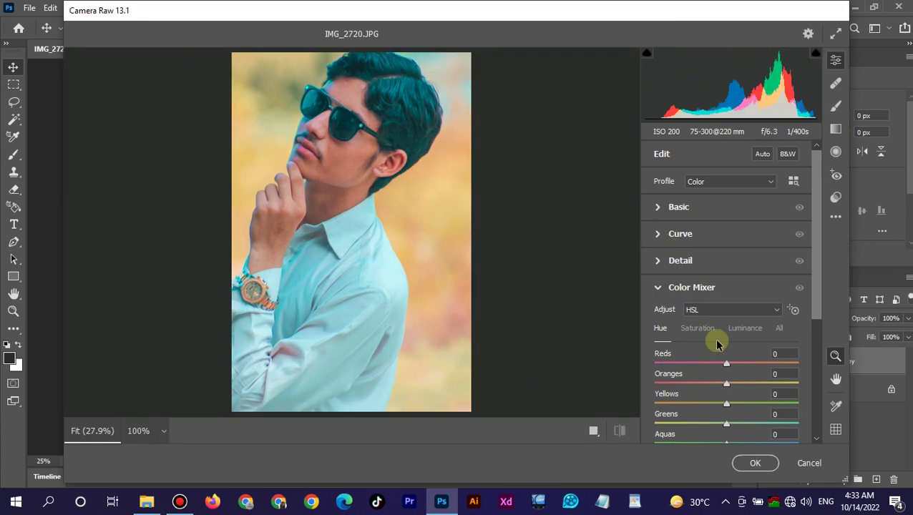
click(701, 329)
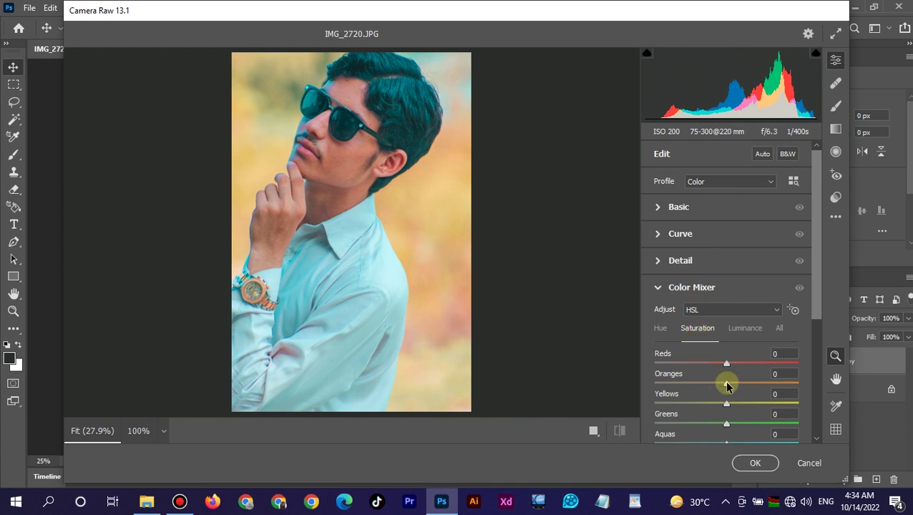
drag(726, 387, 778, 412)
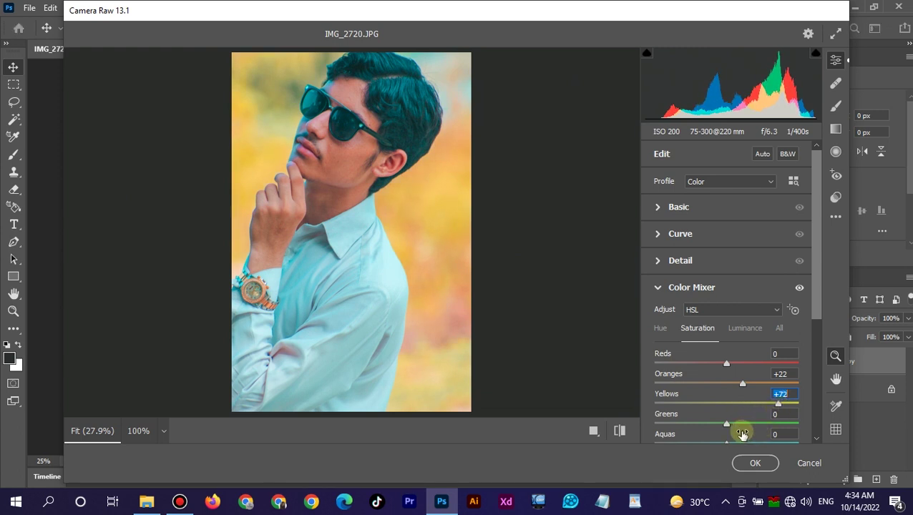
drag(726, 423, 750, 427)
drag(789, 421, 793, 423)
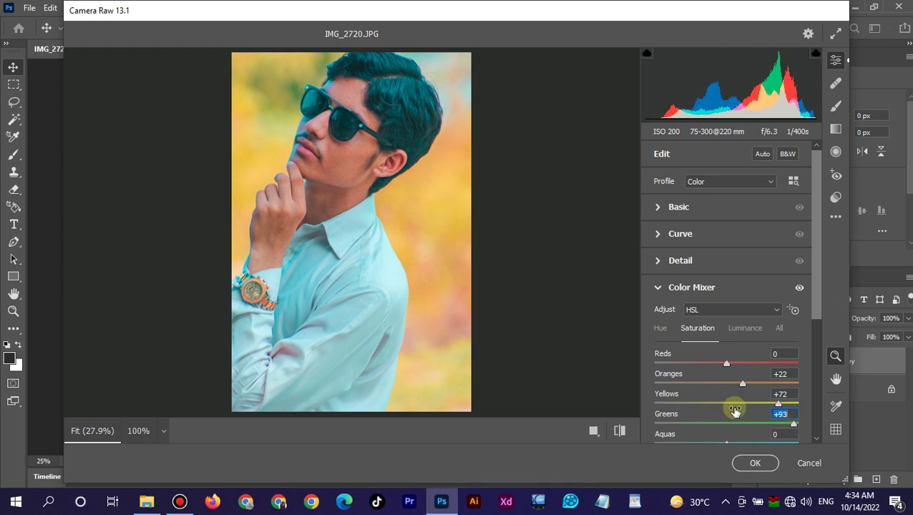
scroll(731, 409, down, 1)
mouse_move(728, 419)
mouse_down()
mouse_move(738, 409)
mouse_move(824, 414)
mouse_up()
scroll(745, 399, down, 1)
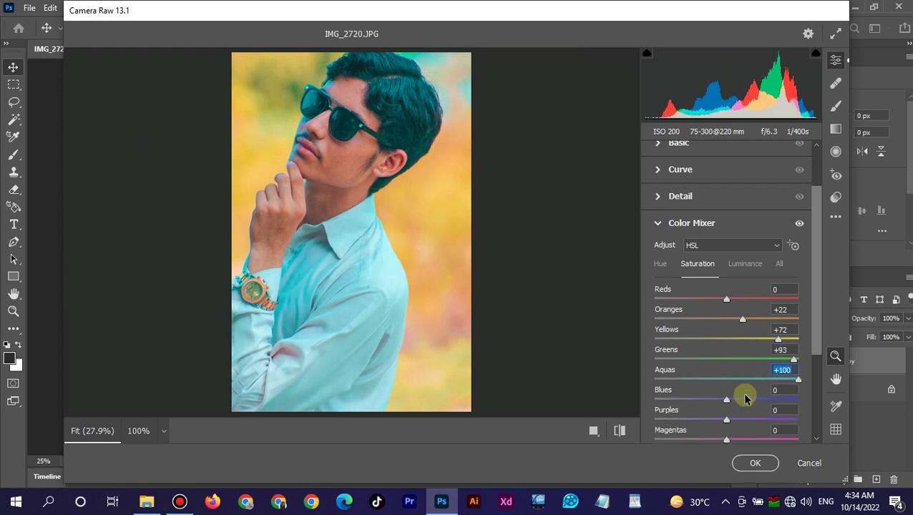
drag(727, 401, 779, 405)
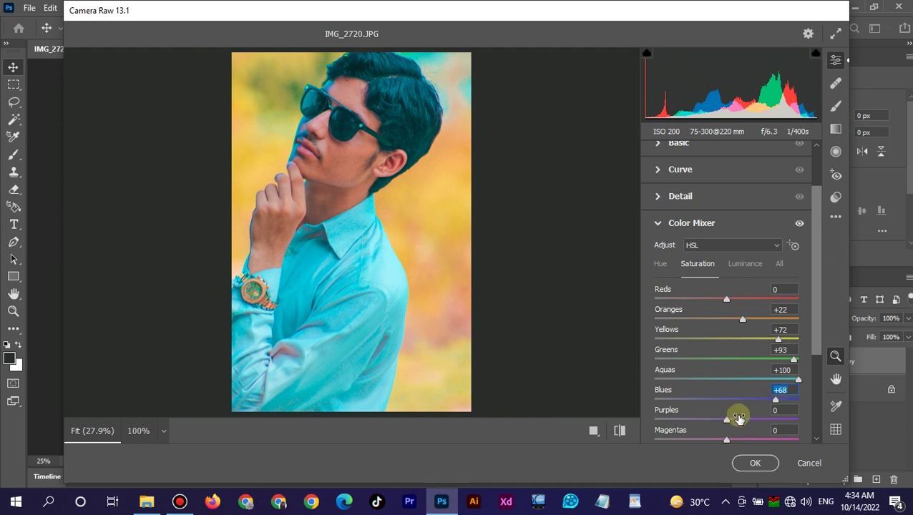
click(661, 264)
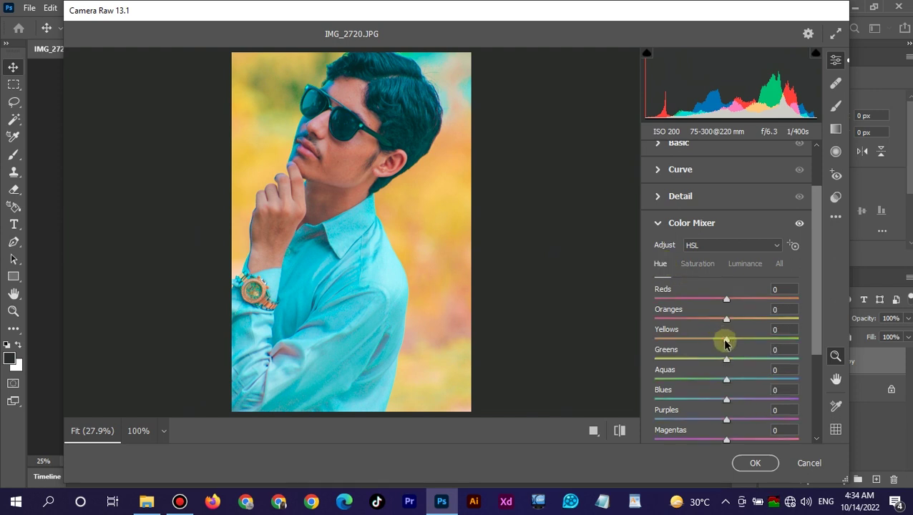
Rework Yellows and Greens hues, set Aquas -57, Blues -31, Blues saturation +5, and apply.
drag(726, 338, 601, 331)
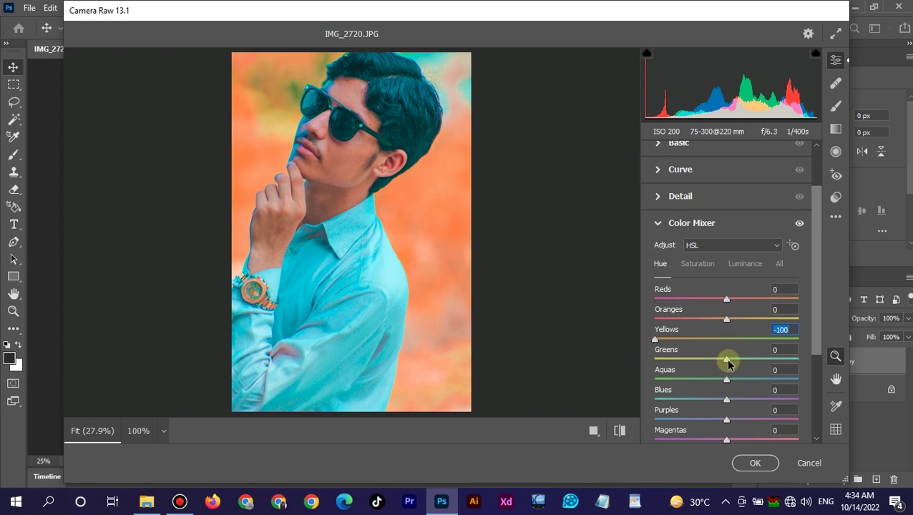
drag(728, 364, 658, 360)
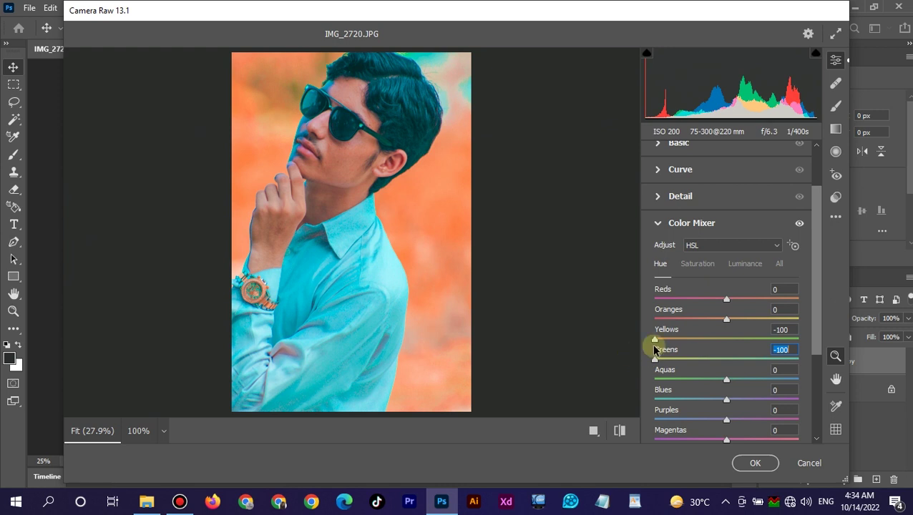
mouse_move(654, 339)
mouse_down()
mouse_move(715, 347)
mouse_move(640, 341)
mouse_move(661, 361)
mouse_move(756, 373)
mouse_move(665, 361)
mouse_up()
mouse_move(670, 363)
mouse_down()
mouse_move(636, 361)
mouse_move(690, 347)
mouse_move(693, 377)
mouse_move(679, 356)
mouse_move(699, 362)
mouse_move(668, 347)
mouse_move(738, 348)
mouse_move(649, 339)
mouse_up()
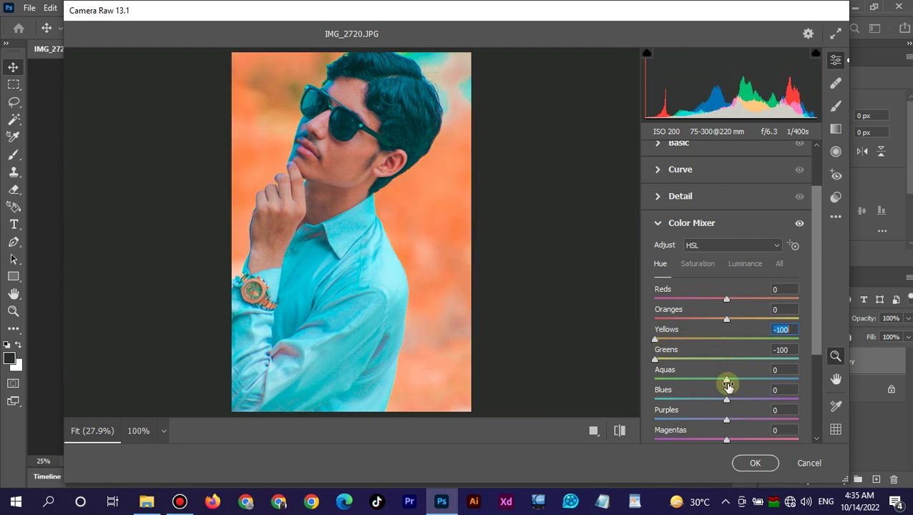
drag(728, 383, 666, 385)
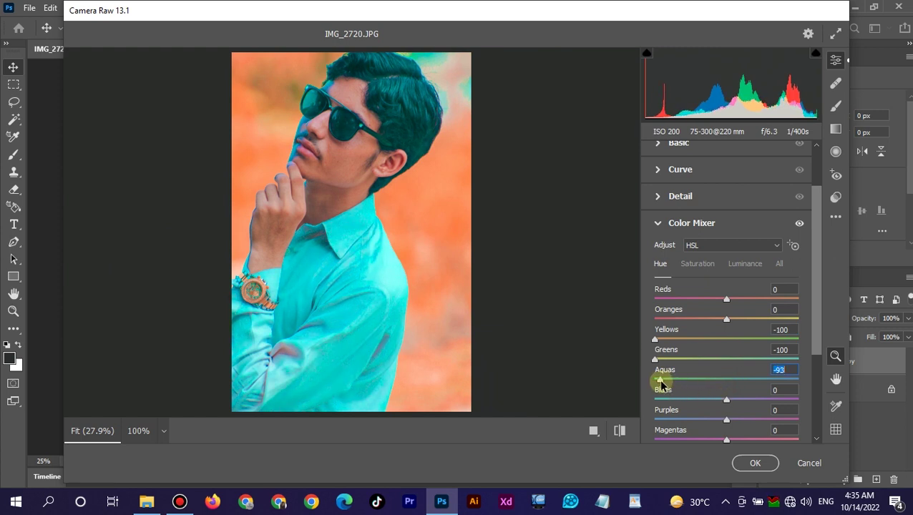
drag(660, 384, 686, 382)
drag(724, 405, 703, 404)
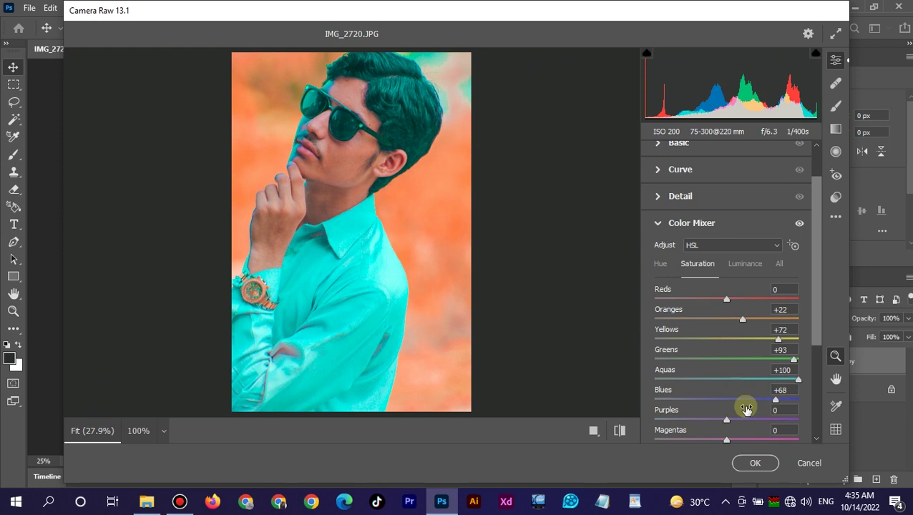
drag(778, 404, 731, 400)
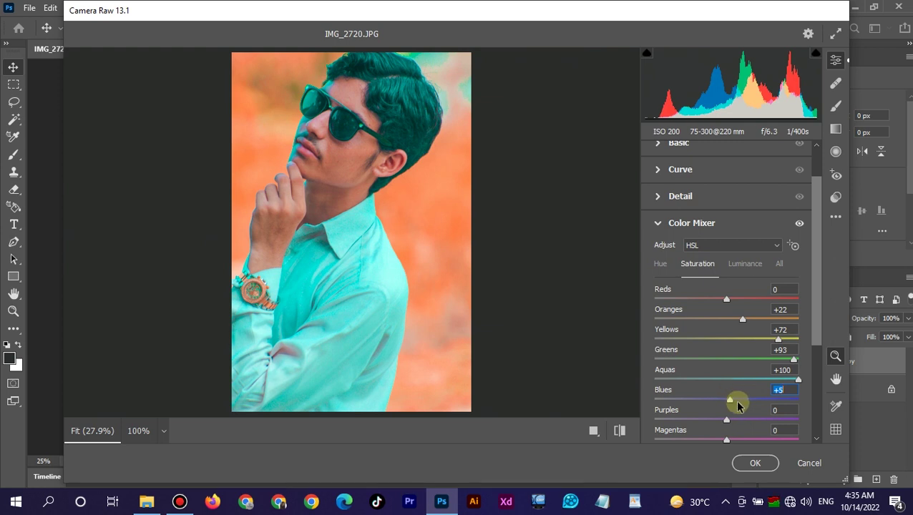
click(756, 462)
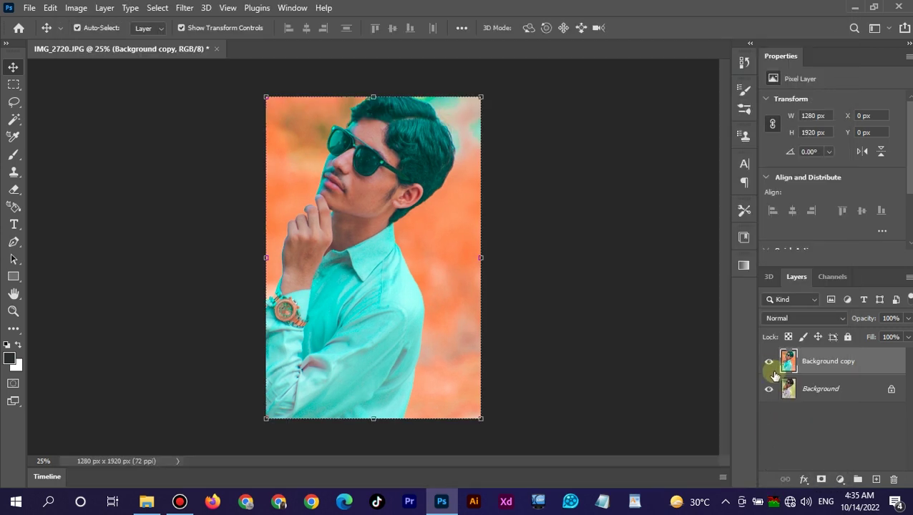
click(769, 361)
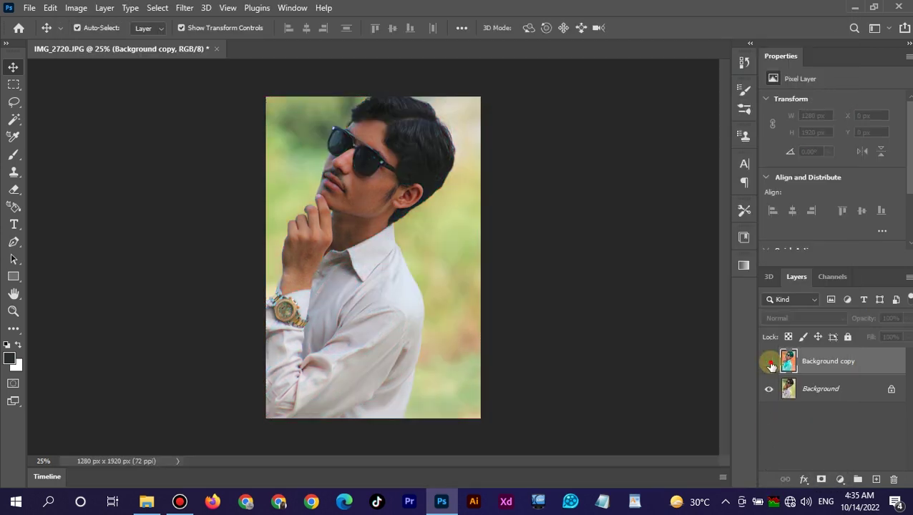
click(769, 362)
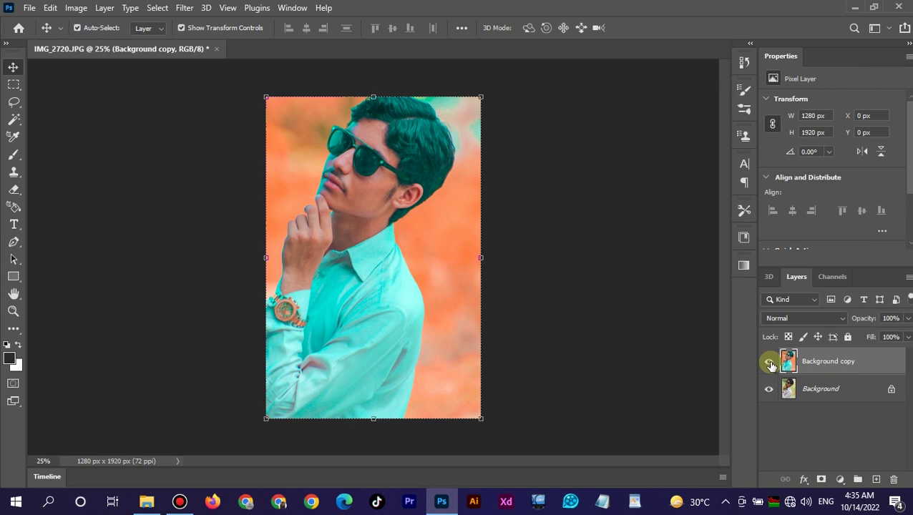
click(769, 362)
click(769, 362)
click(622, 301)
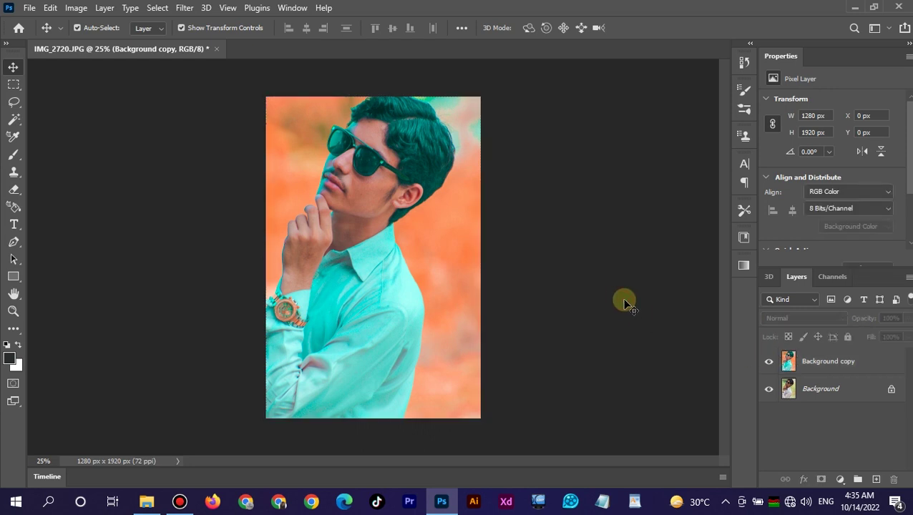
click(29, 8)
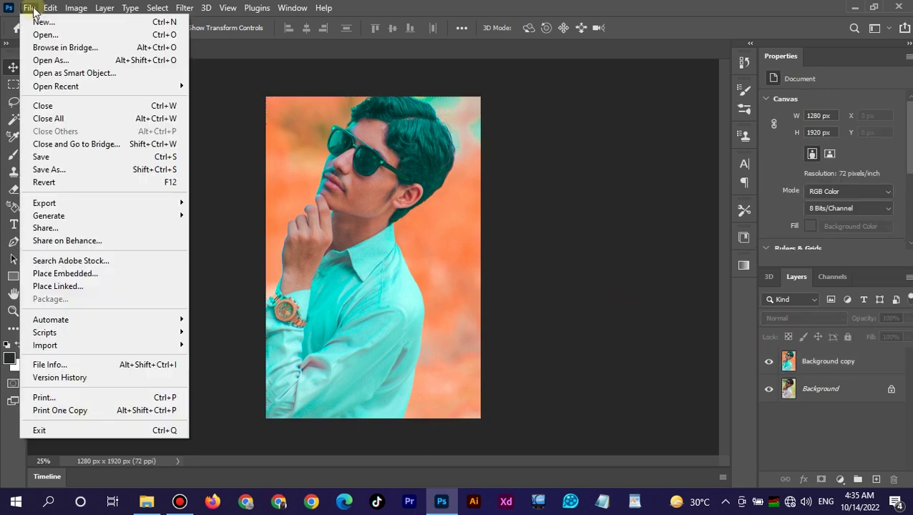
click(208, 169)
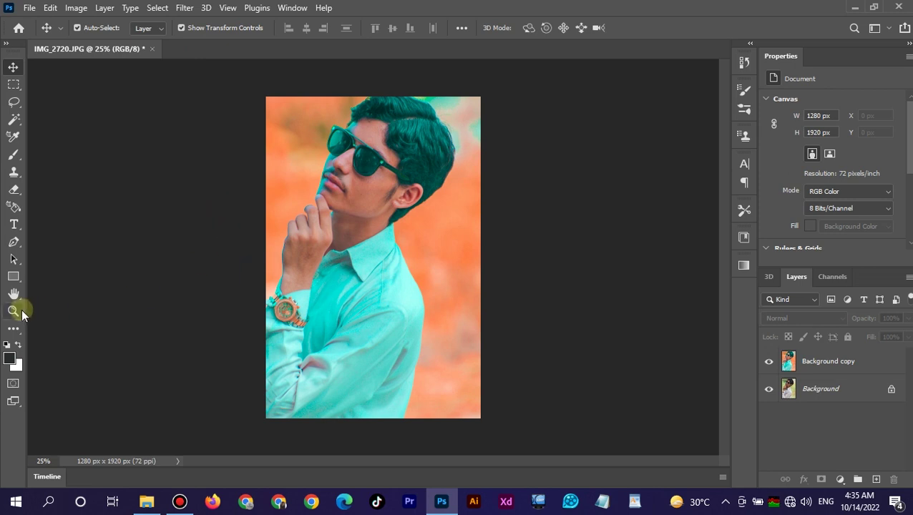
Draw a 308 px circle with the Ellipse Tool beside the subject's shirt.
click(14, 277)
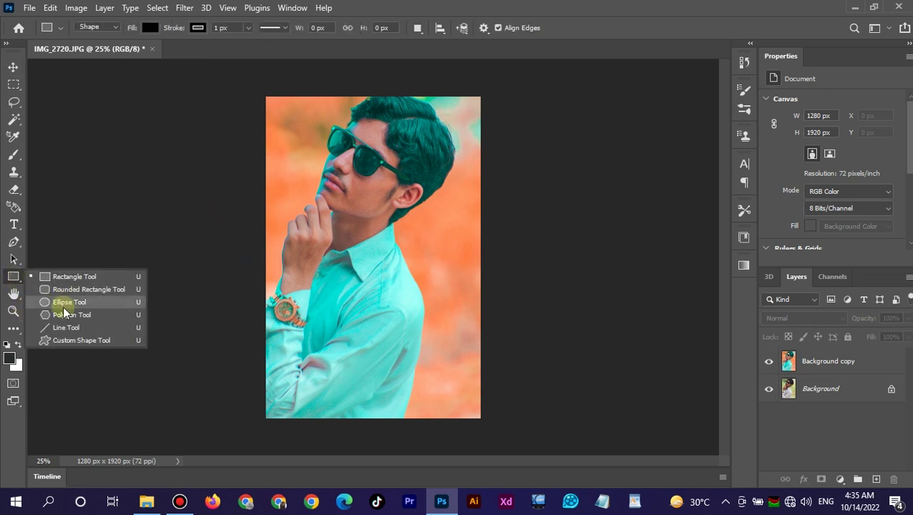
click(63, 304)
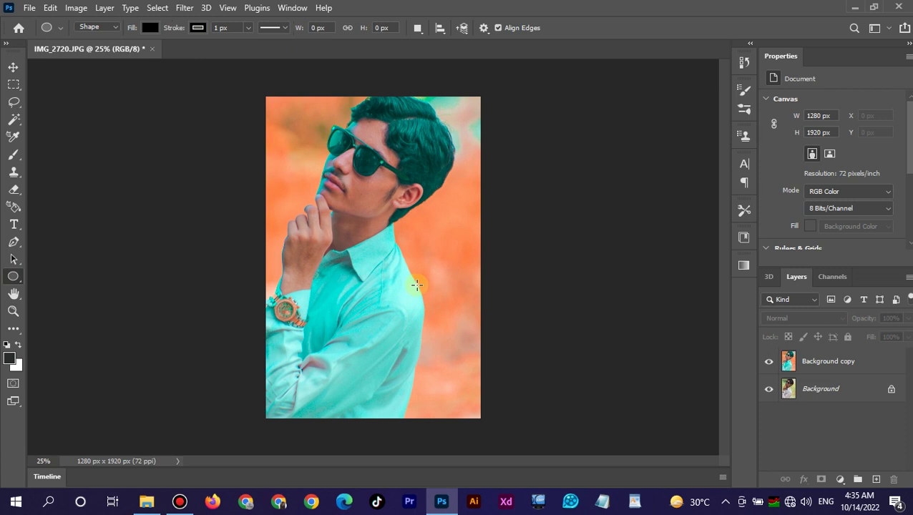
drag(416, 284, 466, 366)
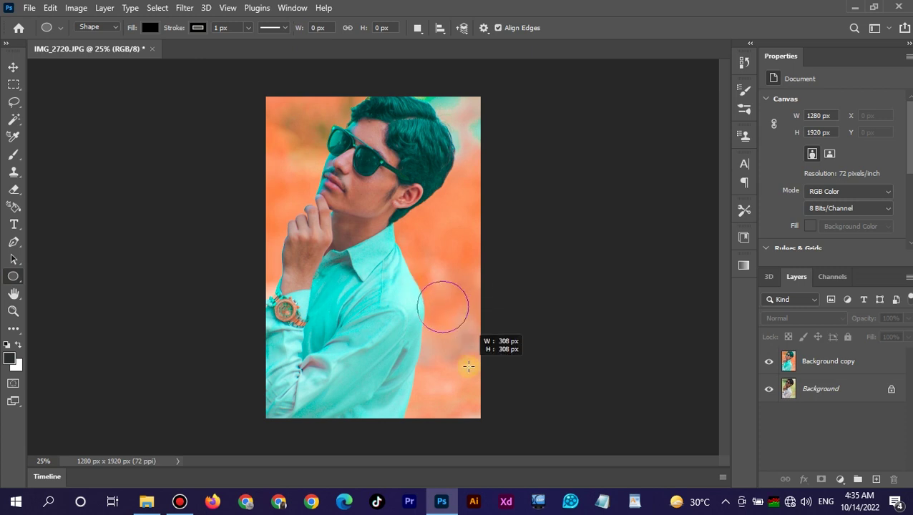
click(13, 67)
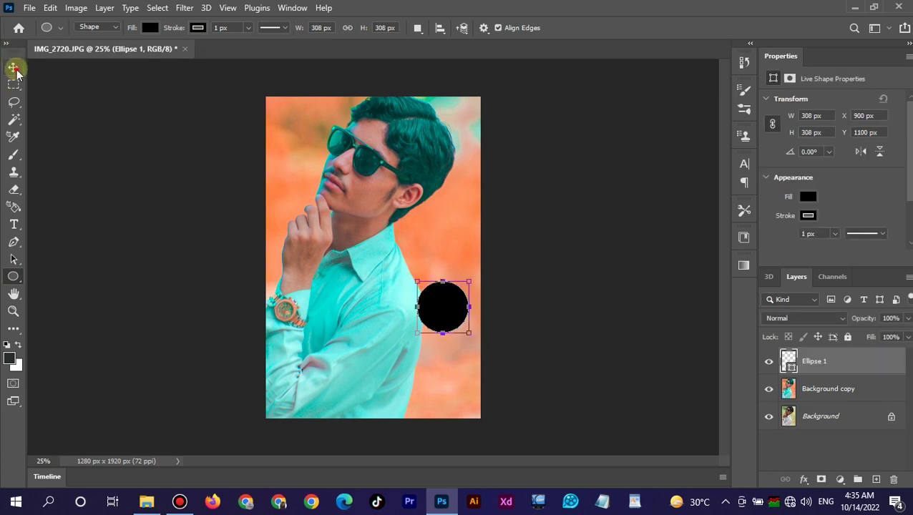
Fill the Ellipse 1 circle with bright cyan.
double_click(788, 362)
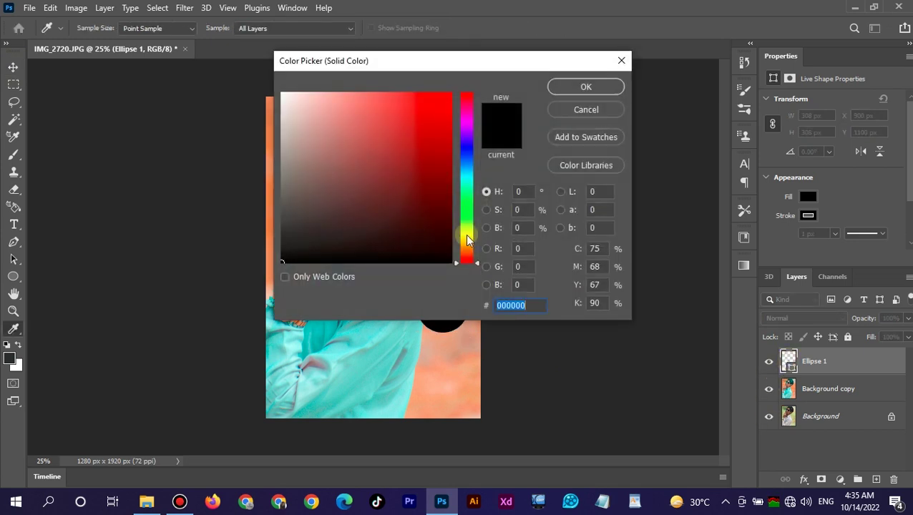
click(466, 176)
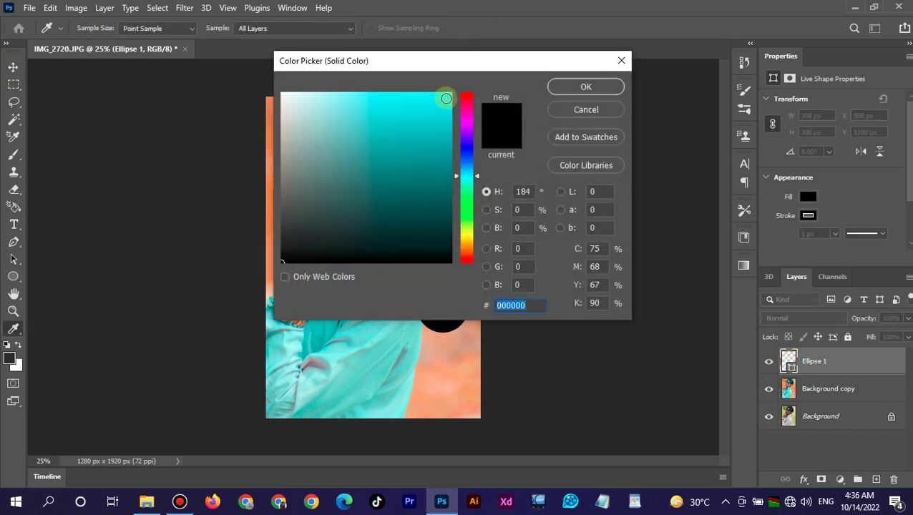
click(445, 97)
click(585, 86)
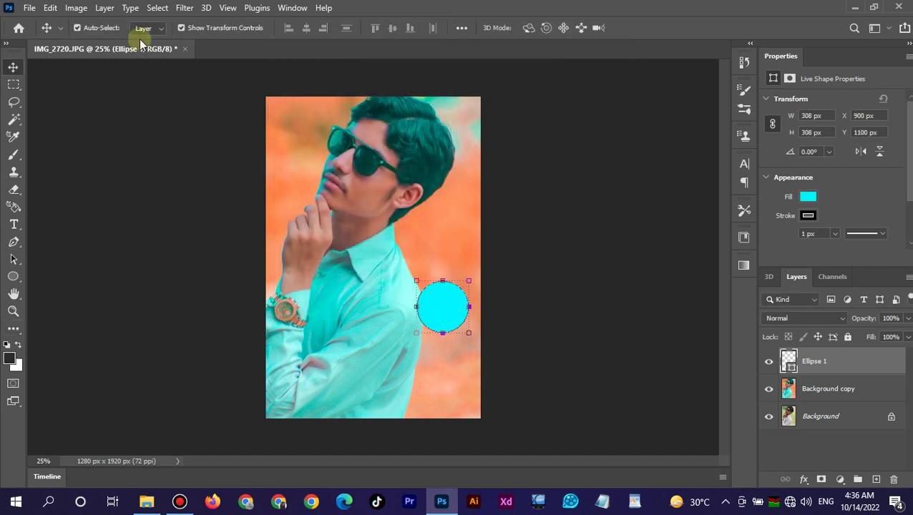
click(185, 7)
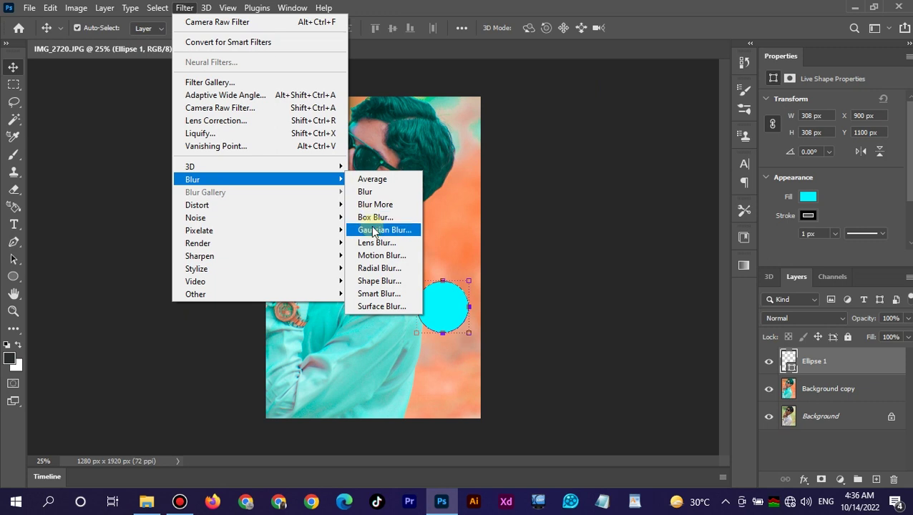
Convert the circle to a smart object and apply a 104.3 px Gaussian Blur.
mouse_move(192, 179)
click(391, 231)
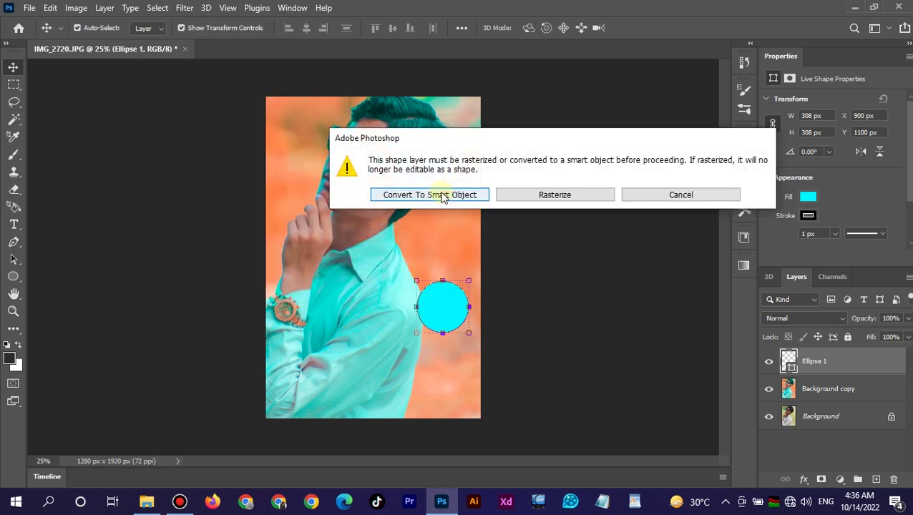
click(442, 195)
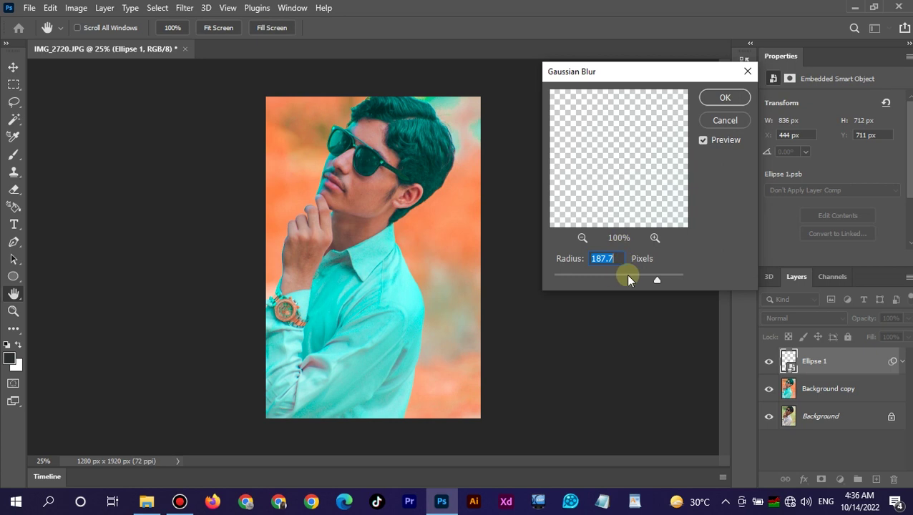
drag(657, 281, 639, 282)
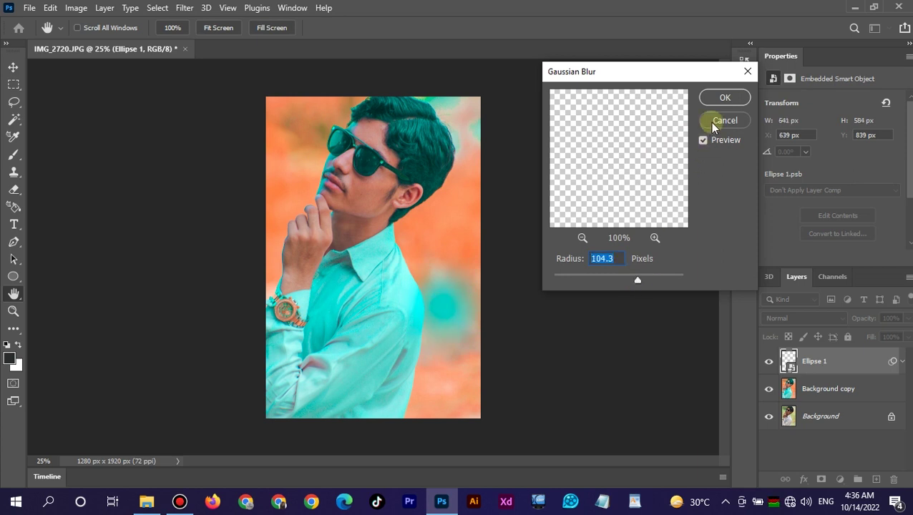
click(724, 97)
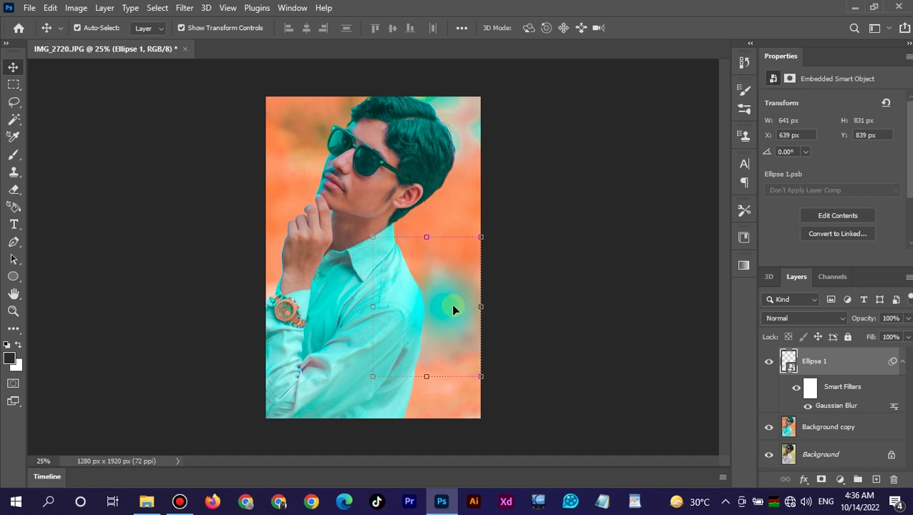
Enlarge the cyan glow to 185% and move it to the portrait's right edge.
drag(452, 307, 431, 271)
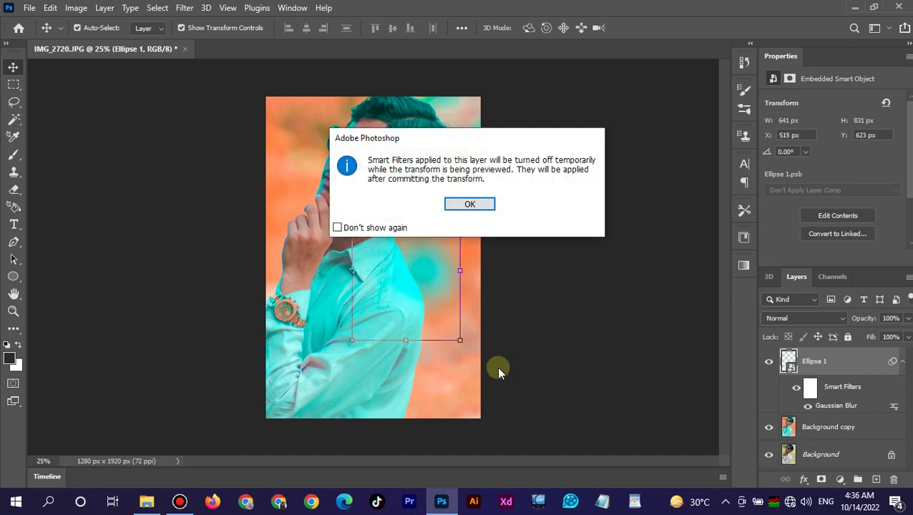
click(484, 203)
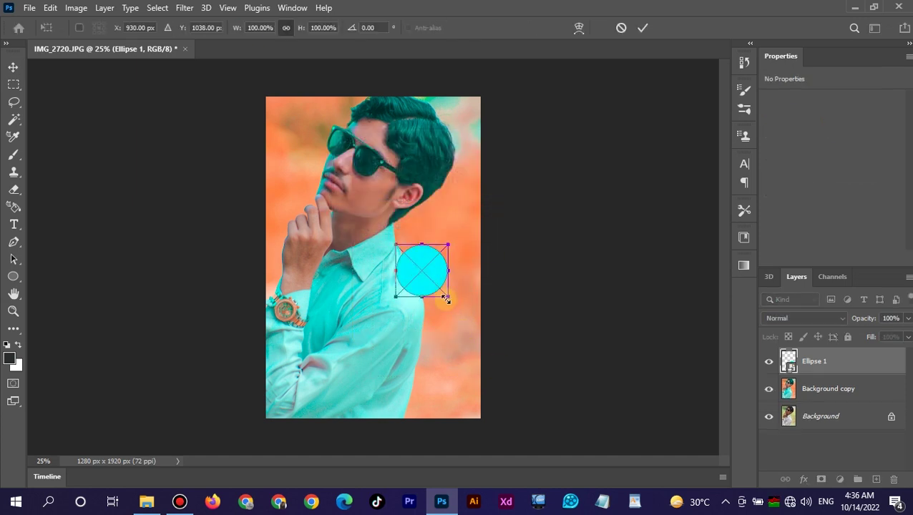
drag(448, 296, 479, 315)
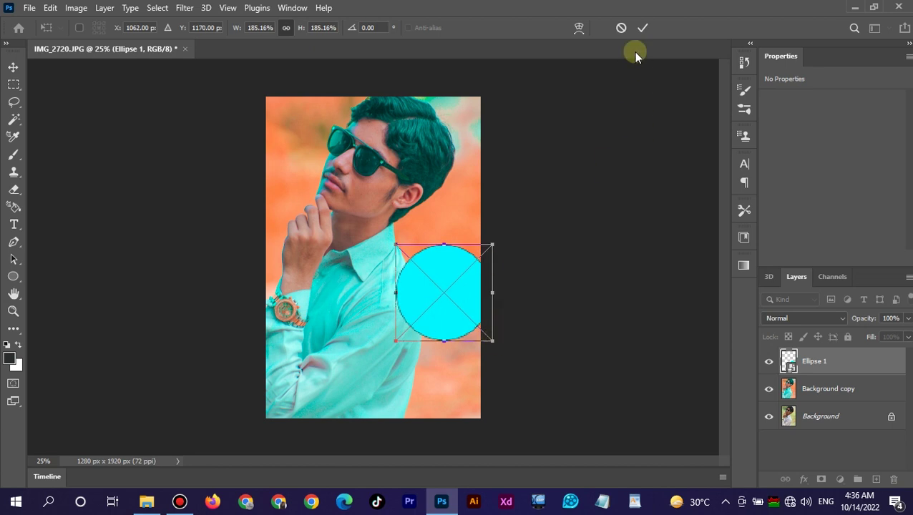
click(641, 30)
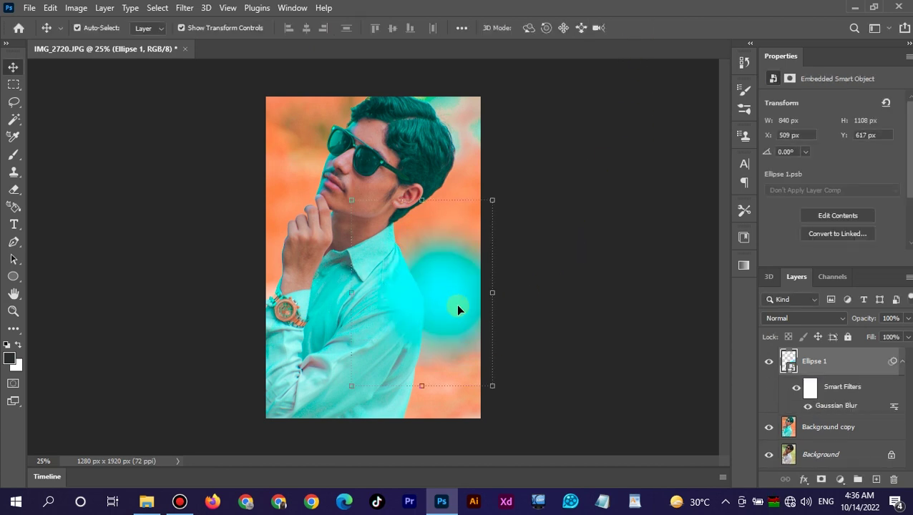
mouse_move(443, 311)
mouse_down()
mouse_move(511, 311)
mouse_move(519, 294)
mouse_move(525, 327)
mouse_up()
click(644, 318)
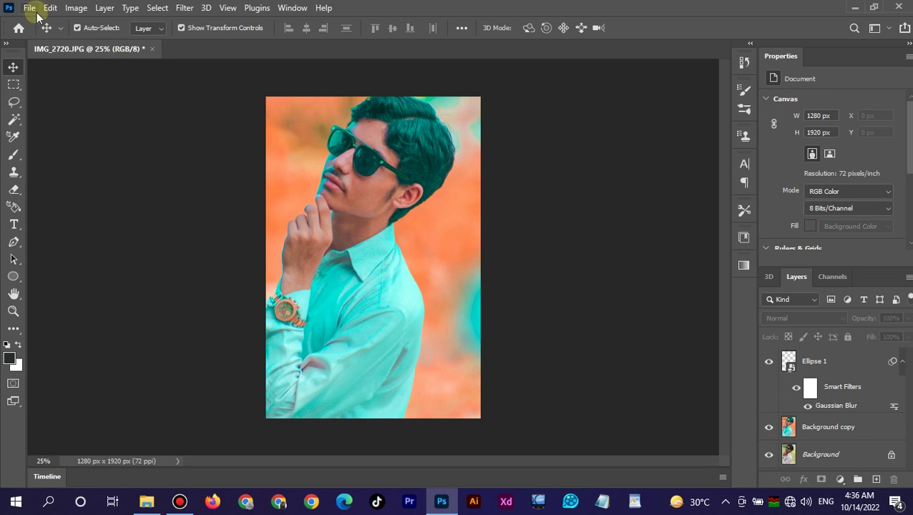